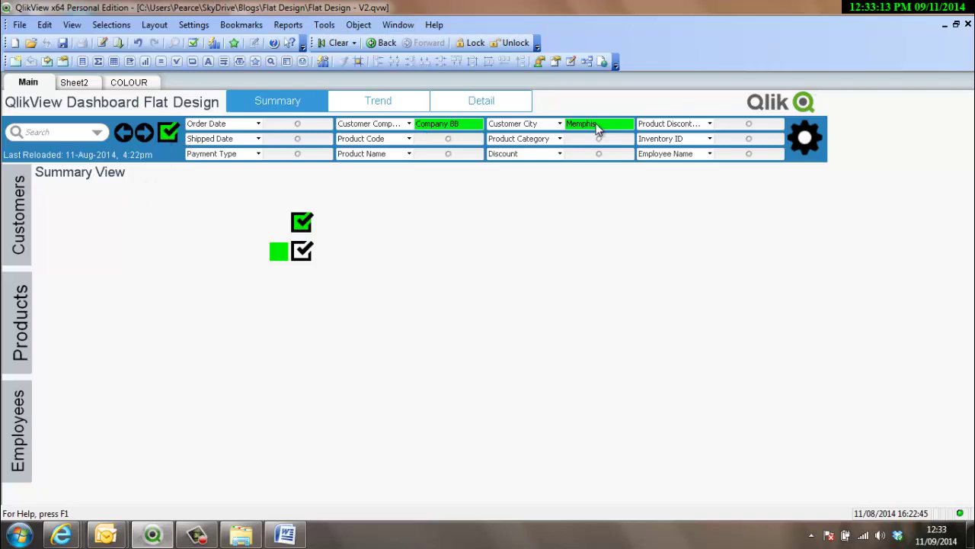
Clear the Company BB and Memphis selections, toggling the Current Selections panel before and after.
{"action": "left_click", "coordinate": [168, 134]}
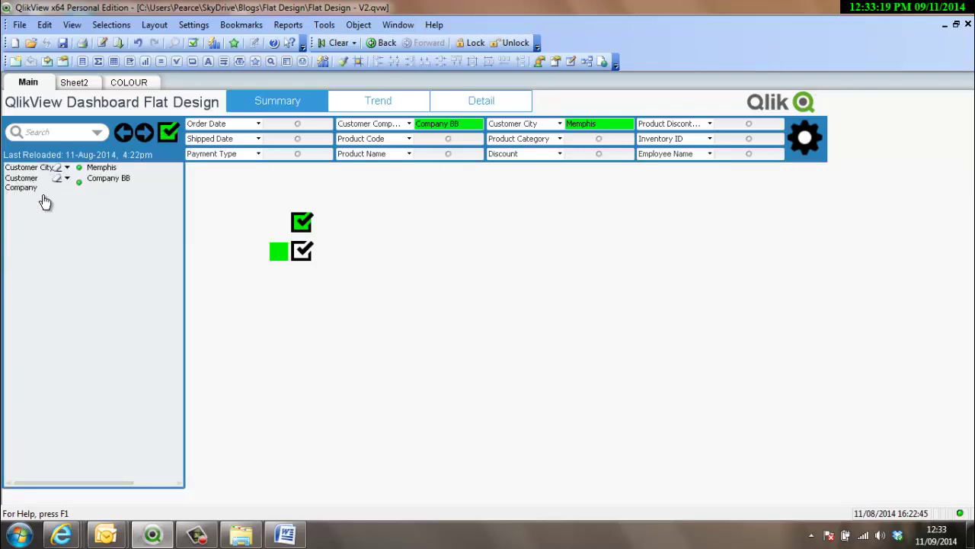
{"action": "left_click", "coordinate": [168, 134]}
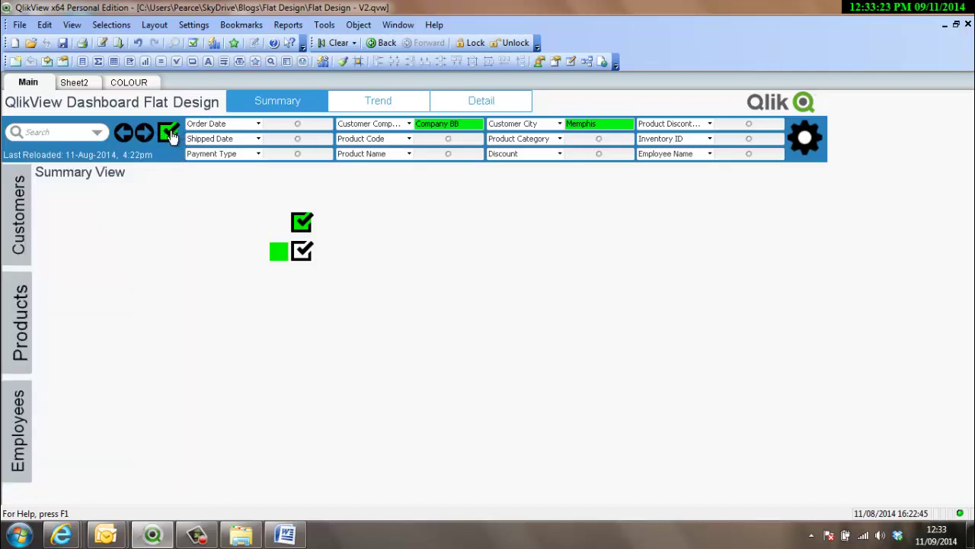
{"action": "left_click", "coordinate": [339, 44]}
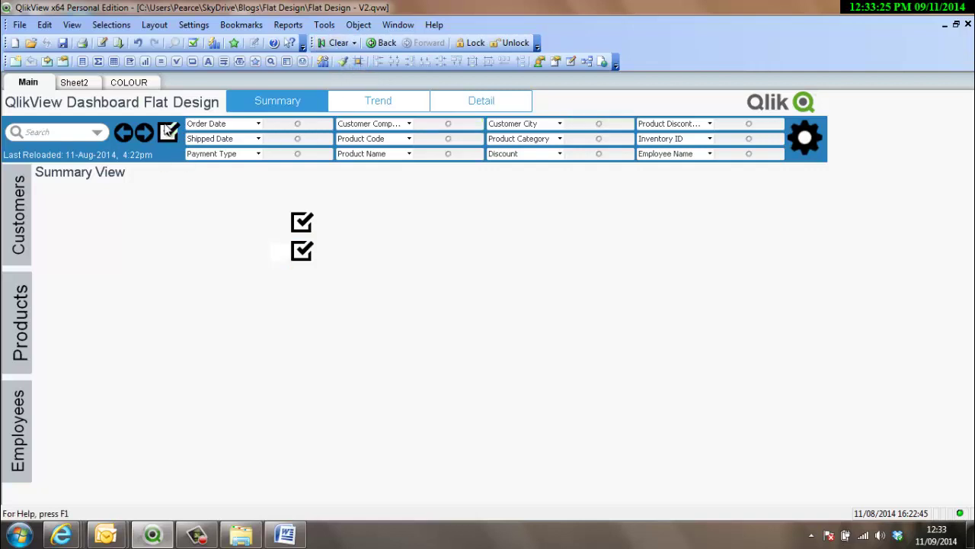
{"action": "left_click", "coordinate": [168, 134]}
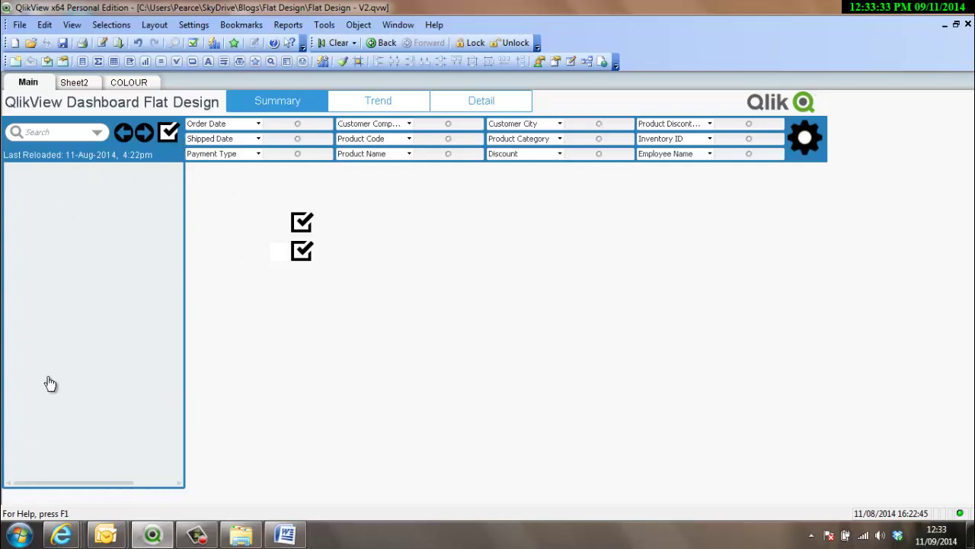
{"action": "left_click", "coordinate": [168, 134]}
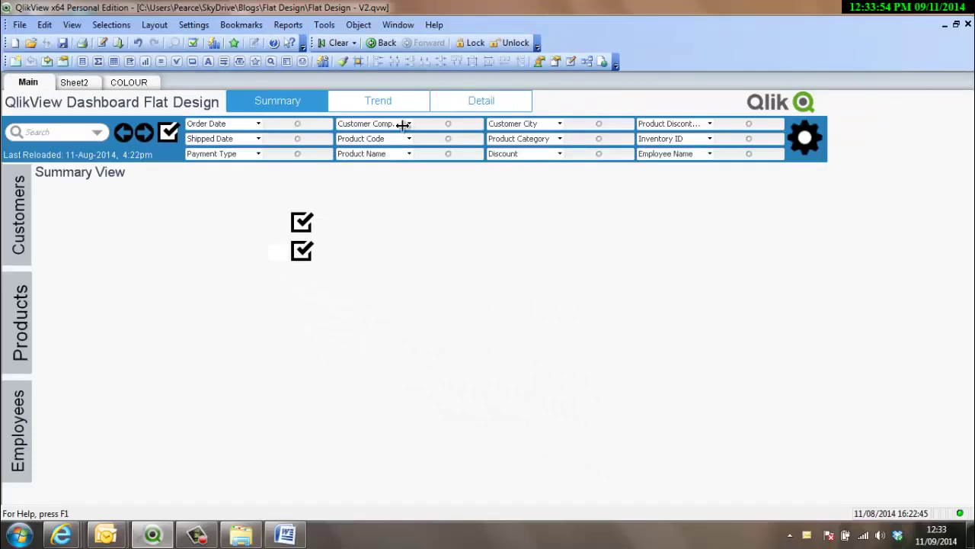
Pick Chicago from the Customer City dropdown.
{"action": "left_click", "coordinate": [560, 125]}
{"action": "left_click", "coordinate": [594, 157]}
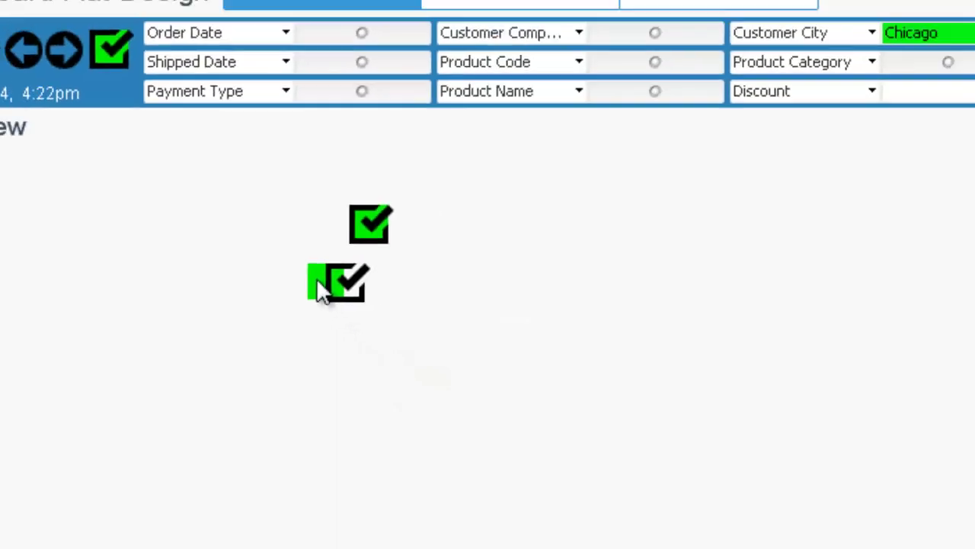
Check the colour box's layer setting (Custom -5) in its Layout properties.
{"action": "left_click", "coordinate": [538, 364]}
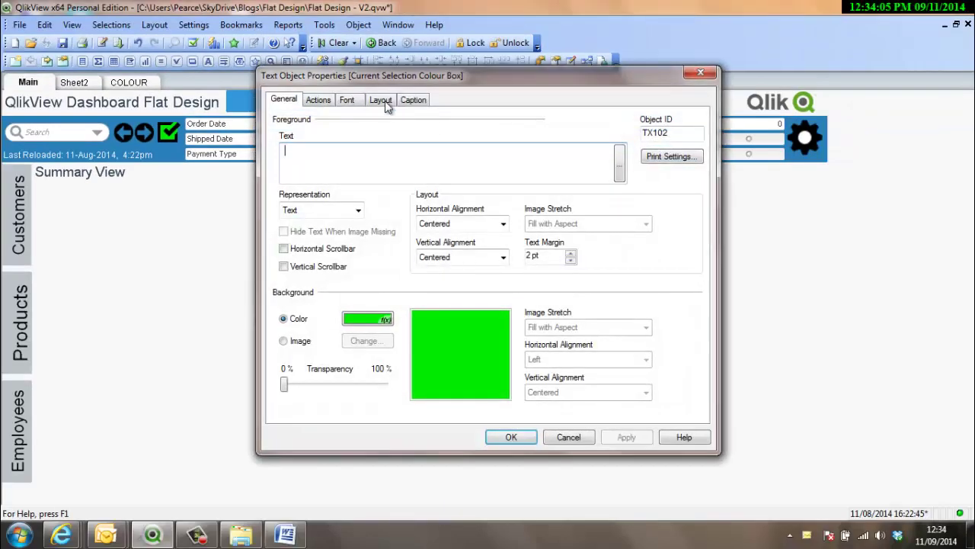
{"action": "left_click", "coordinate": [379, 100]}
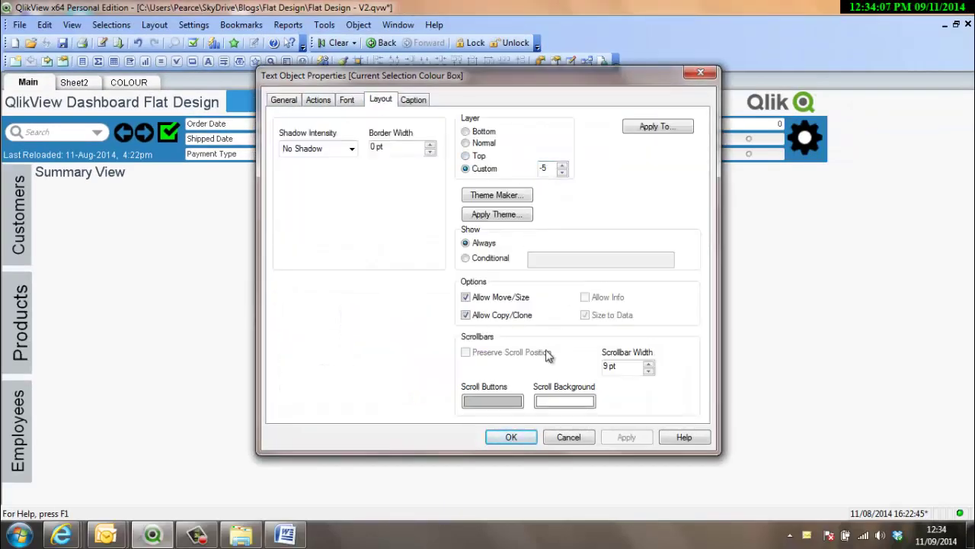
{"action": "left_click", "coordinate": [511, 436]}
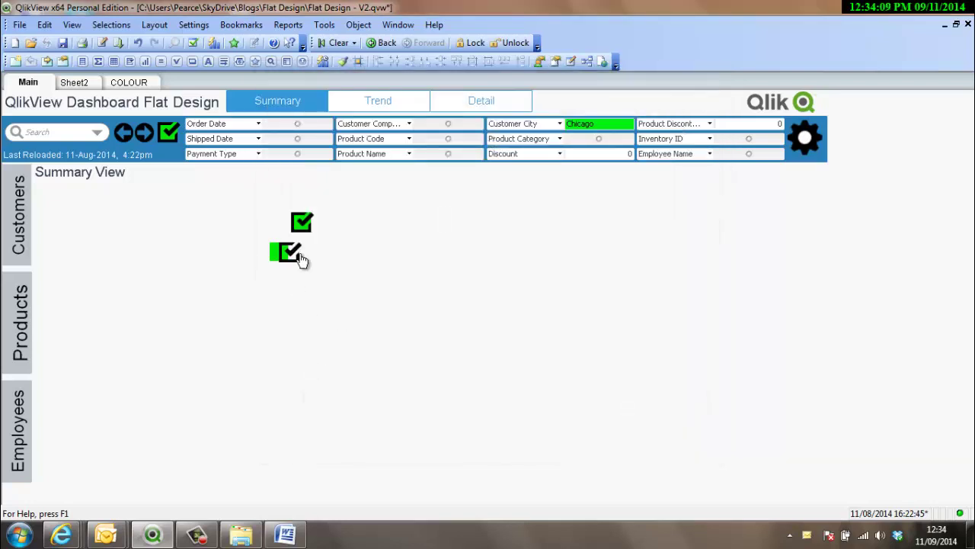
Check the Show / Hide Current Selections button's layer (Bottom) in its Layout properties.
{"action": "right_click", "coordinate": [298, 254]}
{"action": "left_click", "coordinate": [336, 262]}
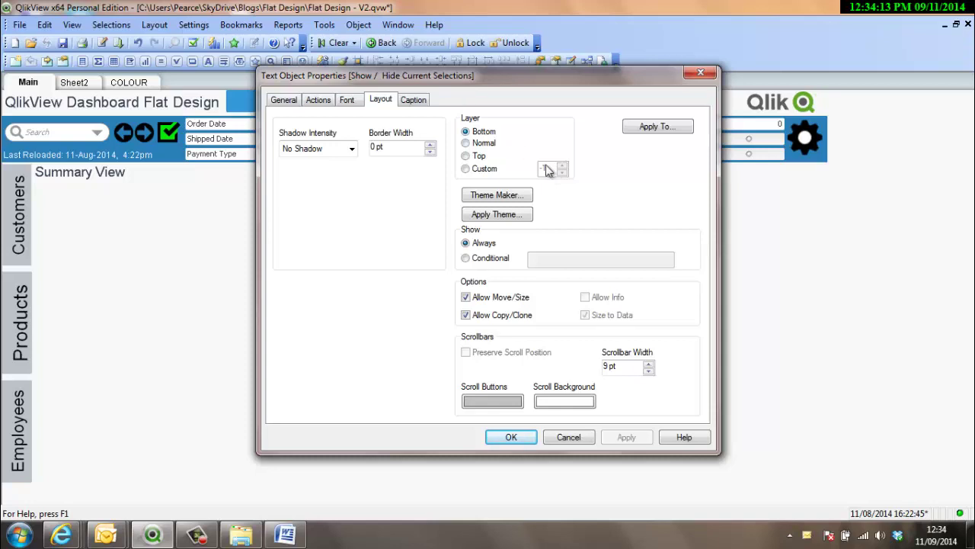
{"action": "left_click", "coordinate": [512, 436]}
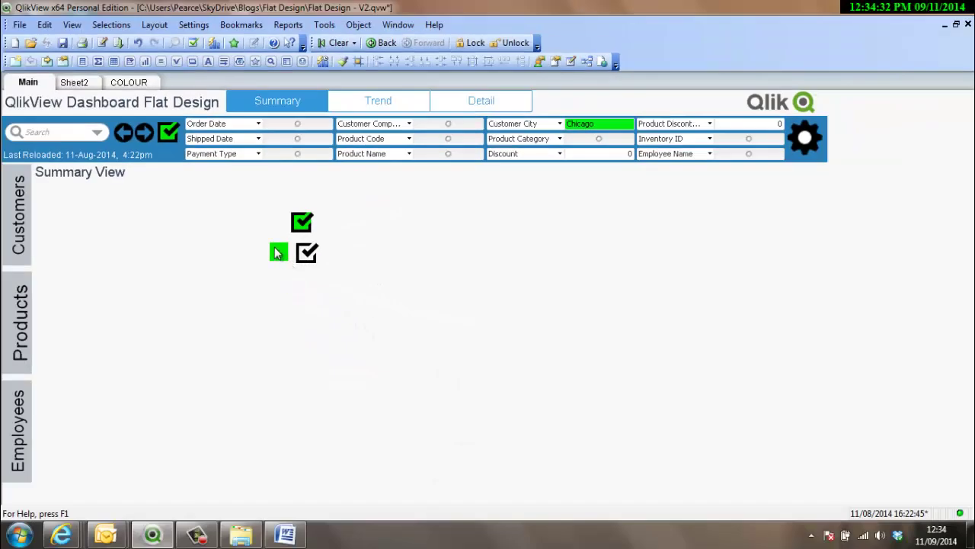
{"action": "right_click", "coordinate": [307, 256]}
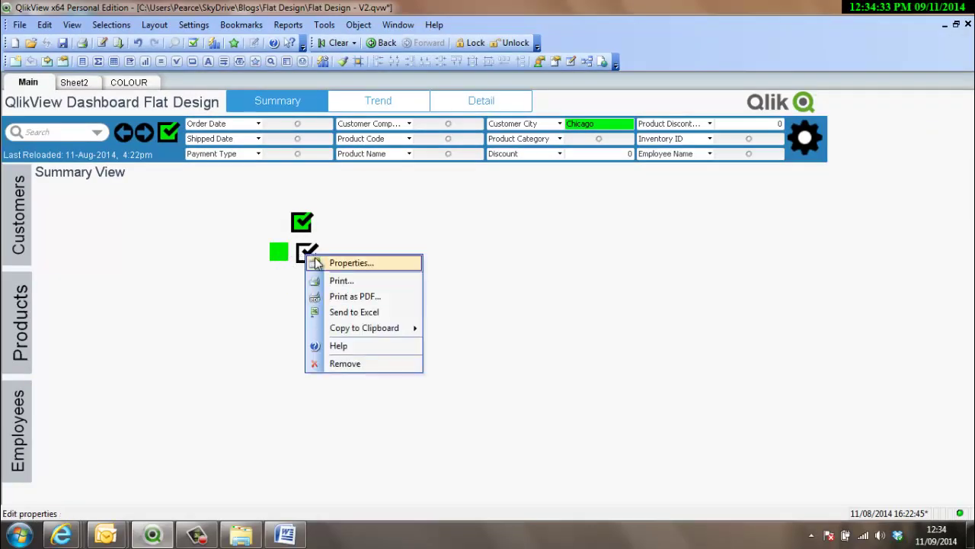
{"action": "left_click", "coordinate": [318, 264]}
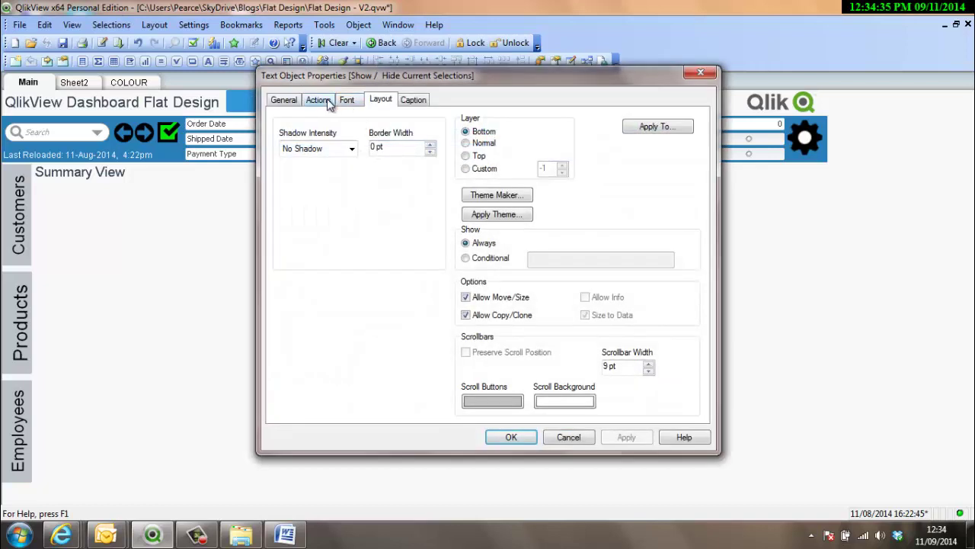
{"action": "left_click", "coordinate": [323, 99]}
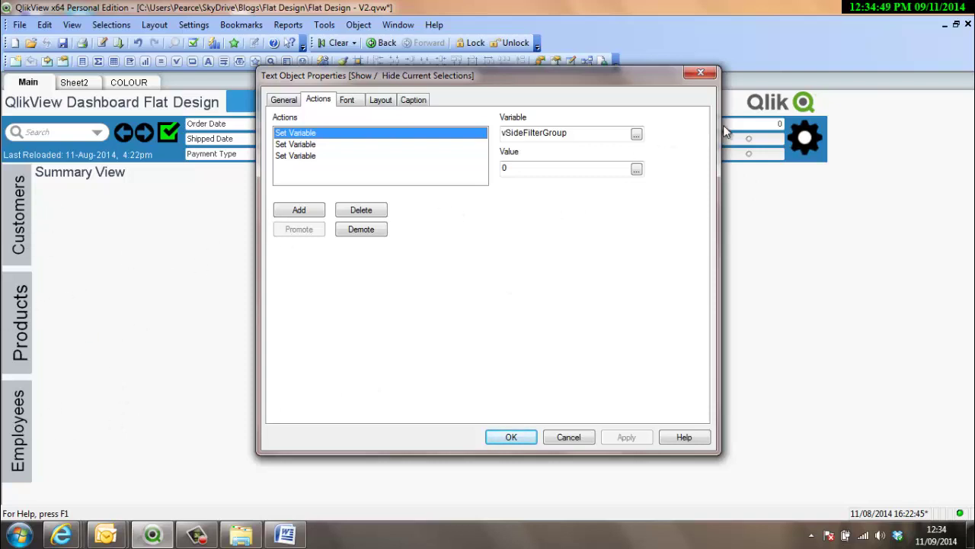
{"action": "left_click", "coordinate": [301, 145]}
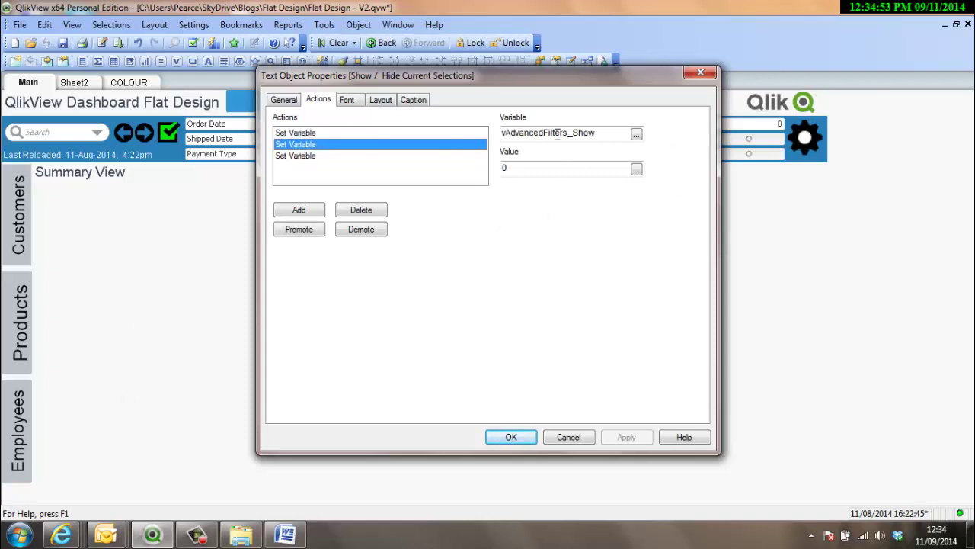
{"action": "left_click", "coordinate": [292, 134]}
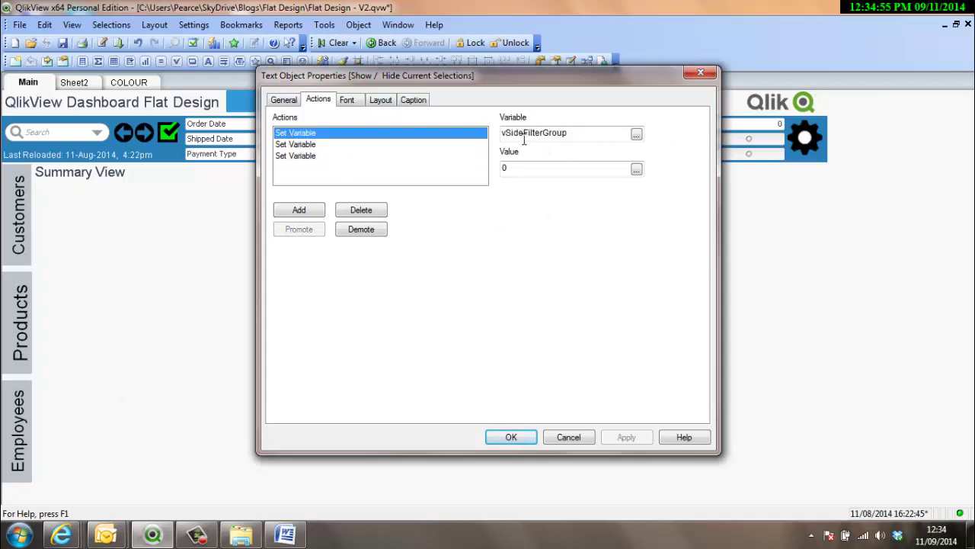
{"action": "left_click", "coordinate": [320, 145]}
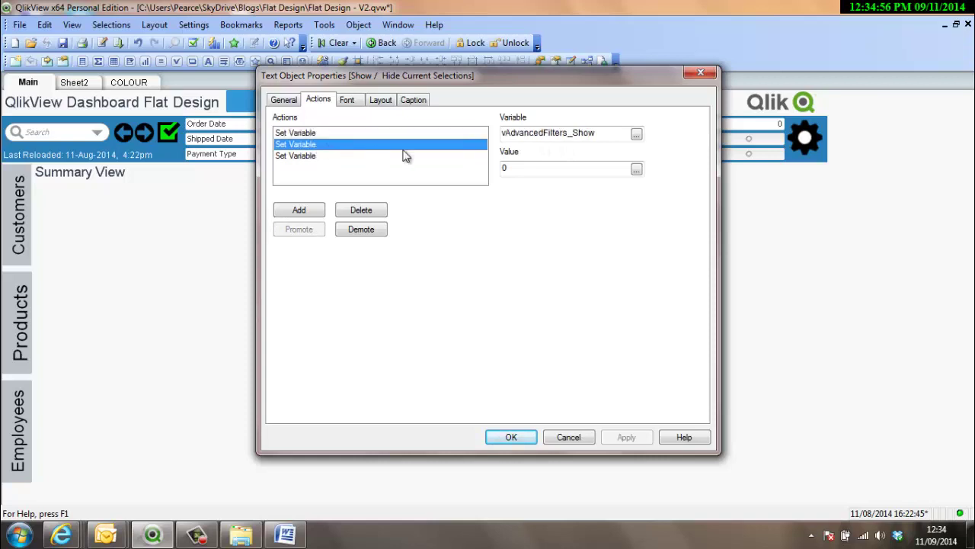
{"action": "left_click", "coordinate": [315, 156]}
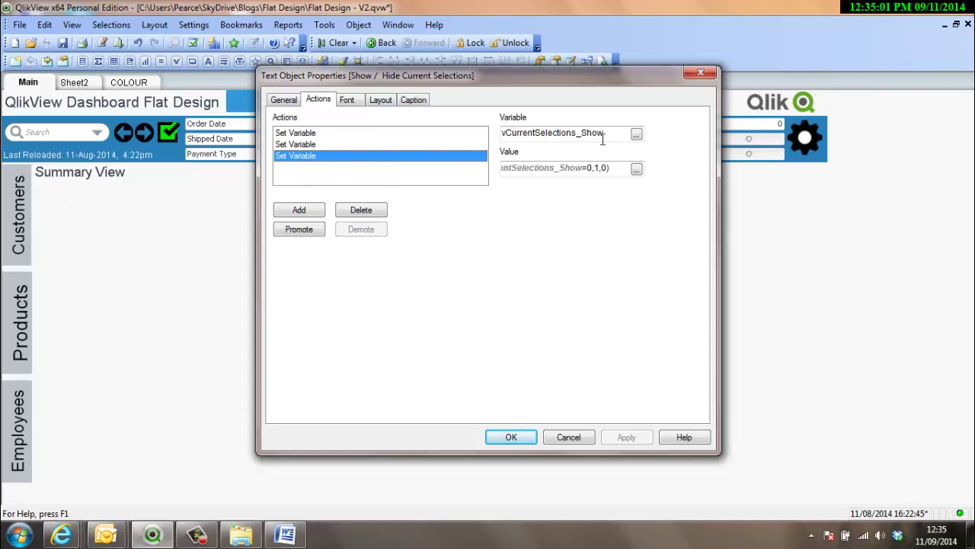
{"action": "left_click", "coordinate": [637, 169]}
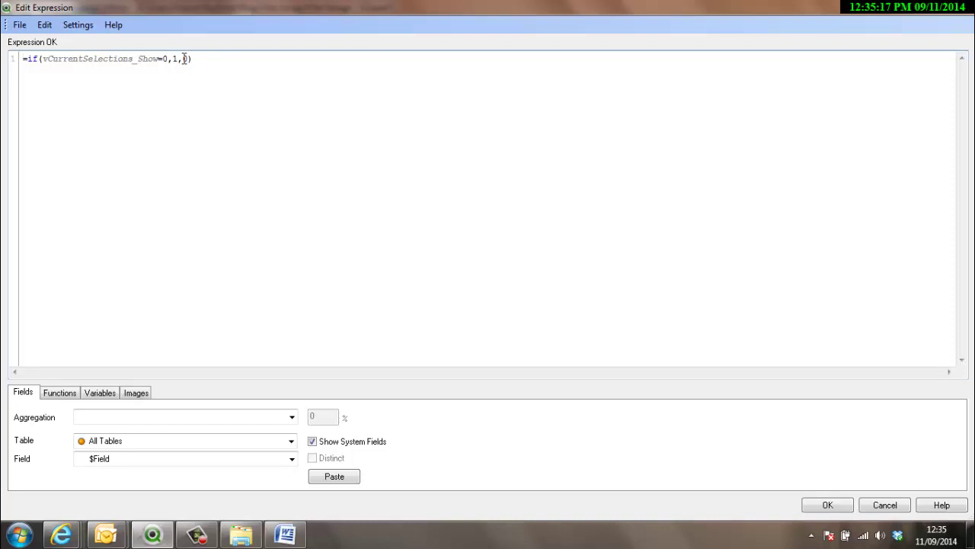
{"action": "left_click", "coordinate": [828, 507]}
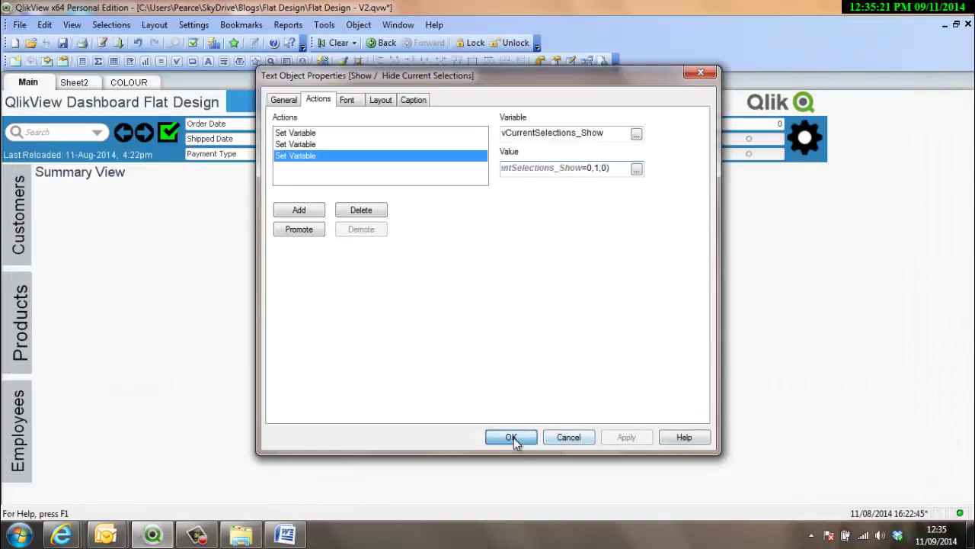
{"action": "left_click", "coordinate": [511, 438]}
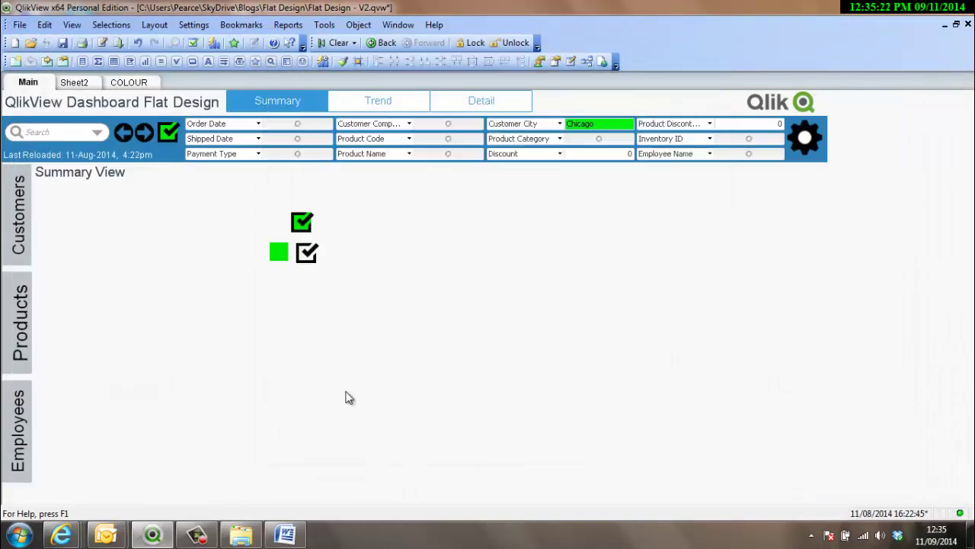
Toggle the checkmark button and Products tab until Current Selections lists Customer City Chicago.
{"action": "left_click", "coordinate": [170, 134]}
{"action": "left_click", "coordinate": [173, 139]}
{"action": "left_click", "coordinate": [22, 314]}
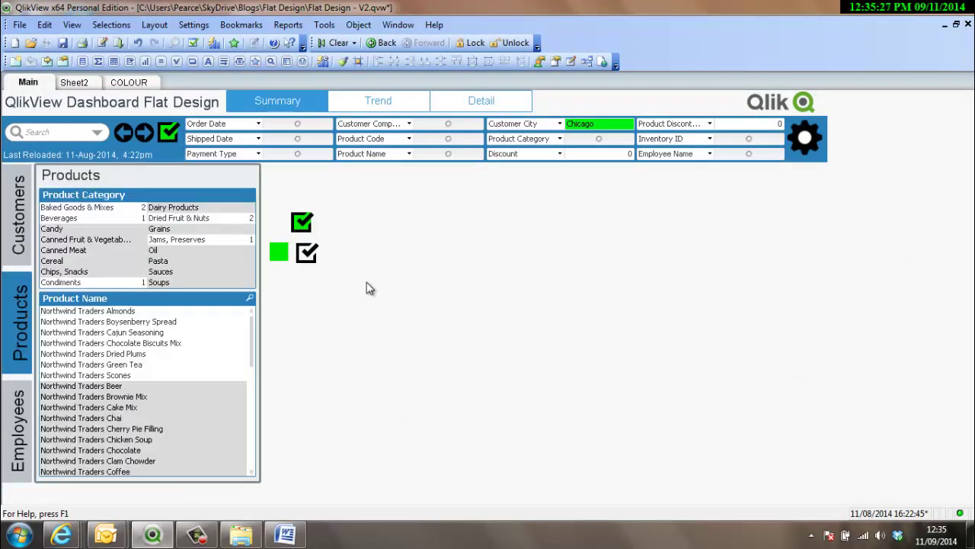
{"action": "left_click", "coordinate": [169, 134]}
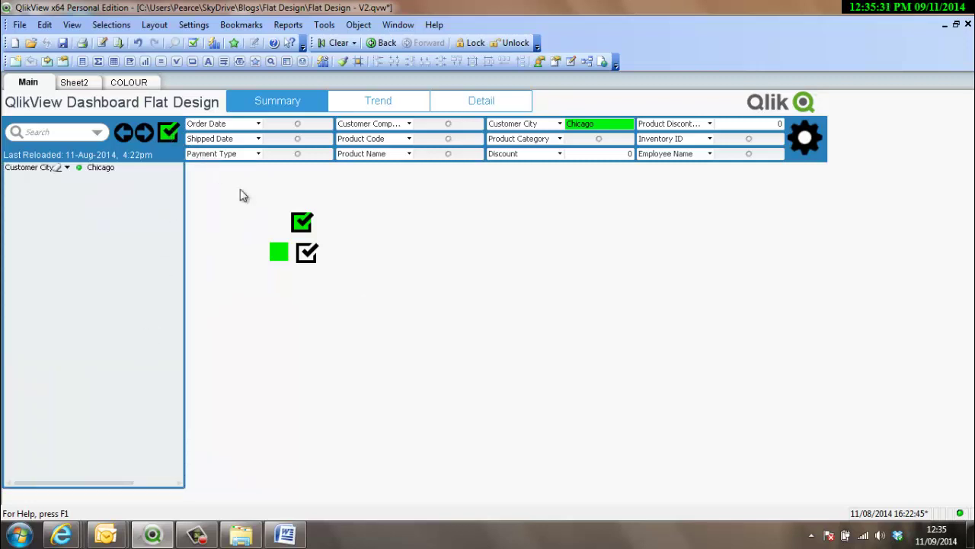
{"action": "left_click", "coordinate": [169, 135]}
Give the Current Selections box a Conditional show of vCurrentSelections_Show = 1 in Layout properties.
{"action": "right_click", "coordinate": [134, 272]}
{"action": "left_click", "coordinate": [564, 234]}
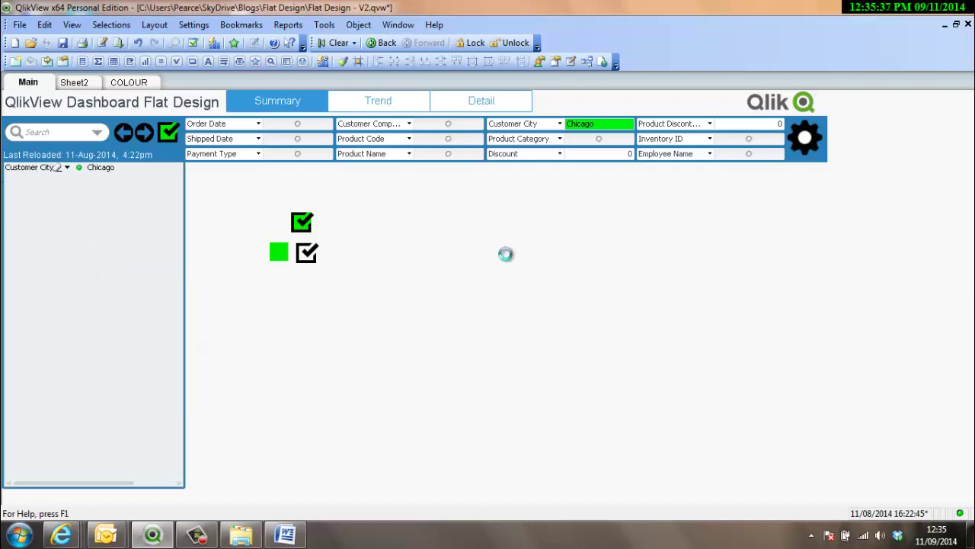
{"action": "left_click", "coordinate": [355, 95]}
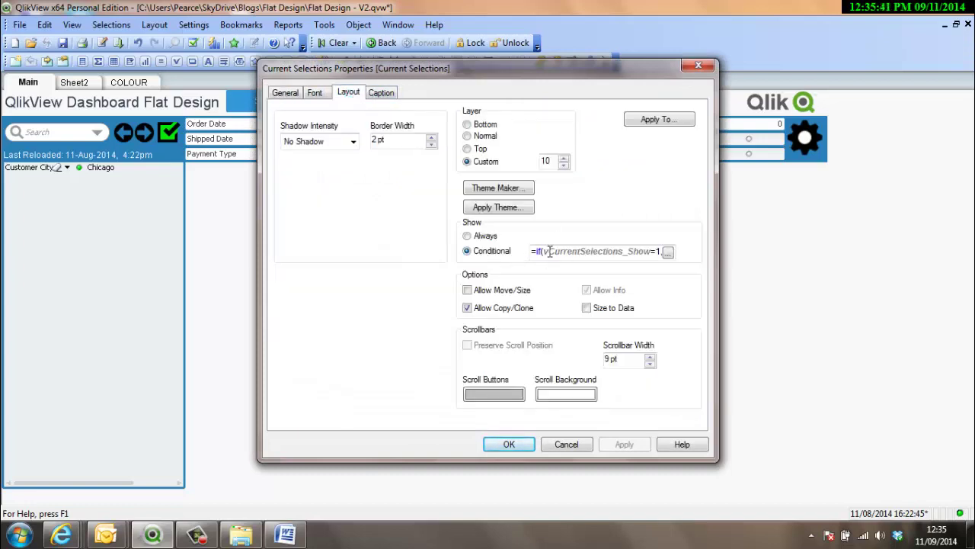
{"action": "left_click", "coordinate": [668, 251]}
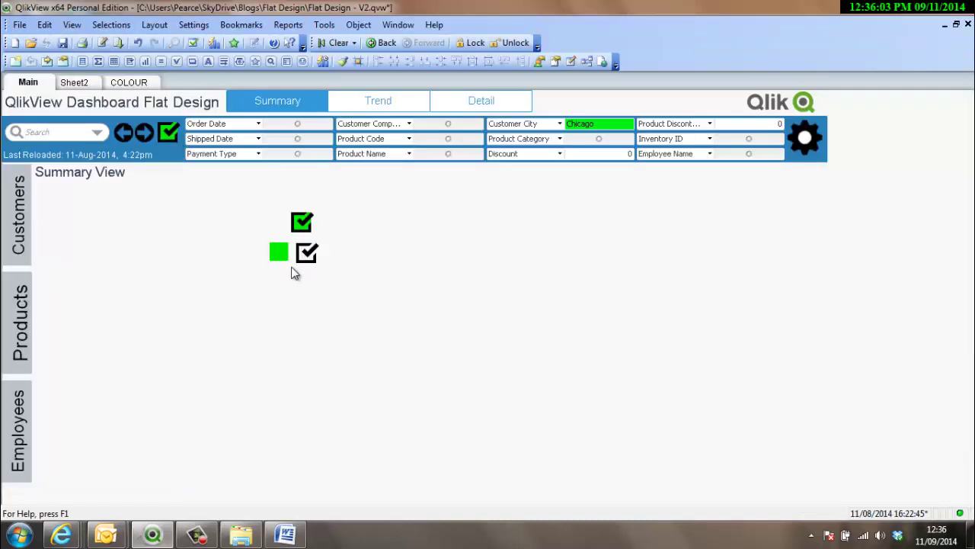
Inspect the colour box's calculated background: vColour_RGB_22 with no selections, vColour_RGB_23 otherwise.
{"action": "right_click", "coordinate": [284, 254]}
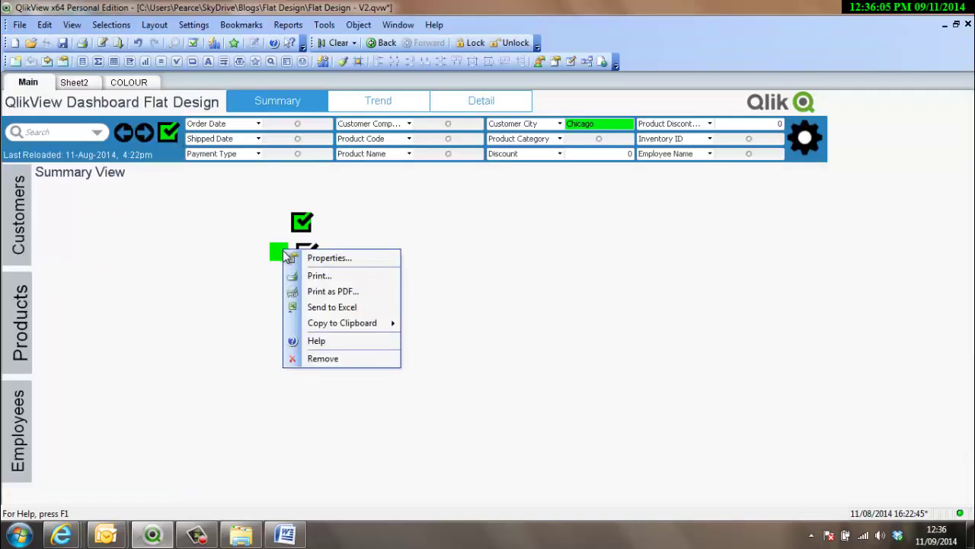
{"action": "left_click", "coordinate": [301, 257]}
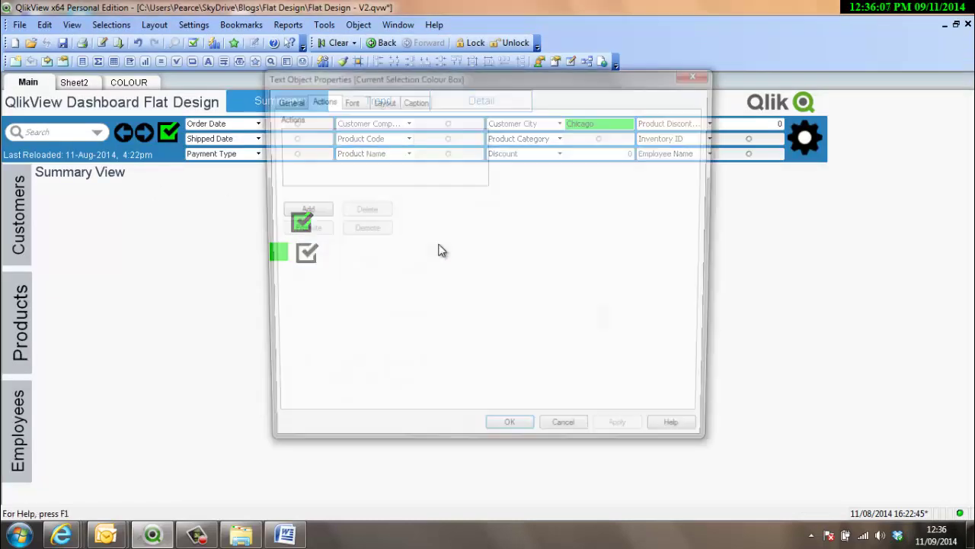
{"action": "left_click", "coordinate": [288, 102]}
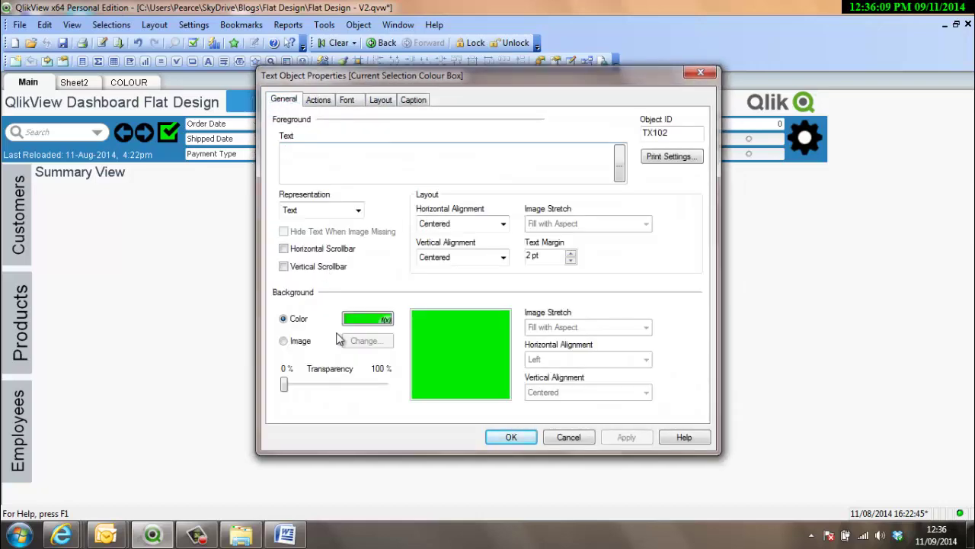
{"action": "left_click", "coordinate": [366, 320]}
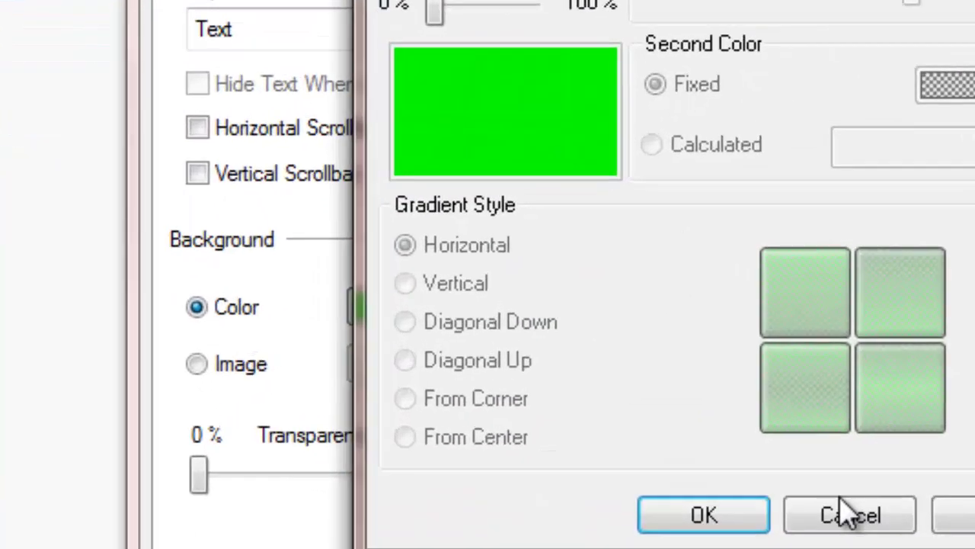
{"action": "left_click", "coordinate": [848, 515]}
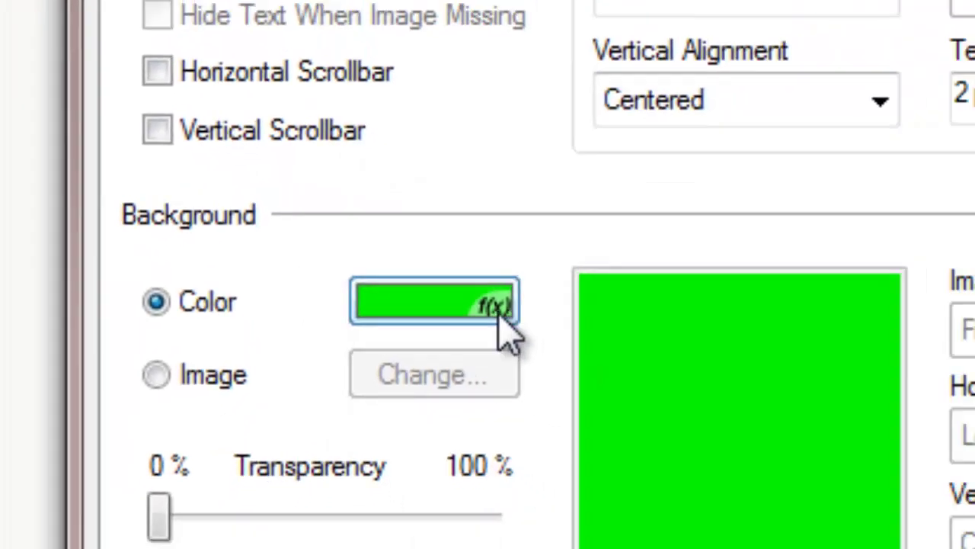
{"action": "left_click", "coordinate": [482, 318]}
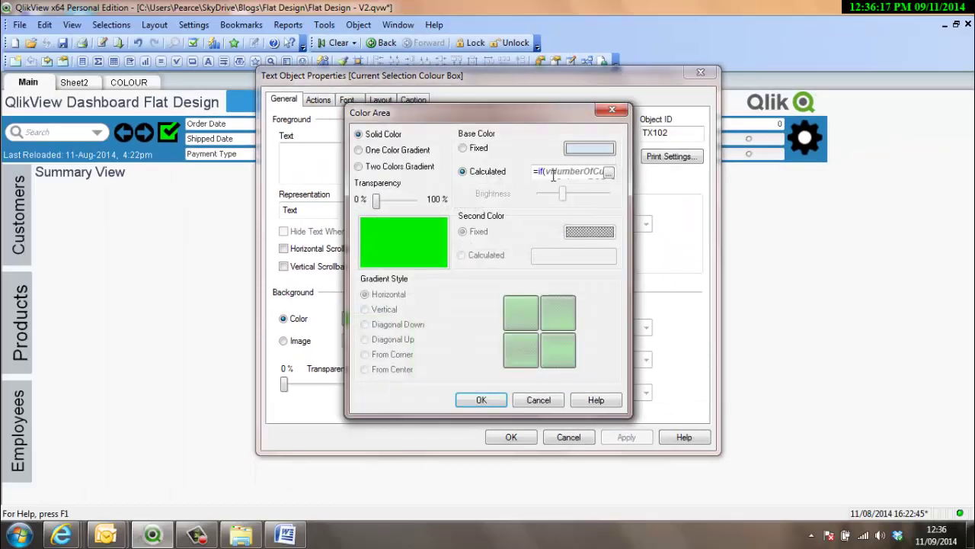
{"action": "left_click", "coordinate": [610, 173]}
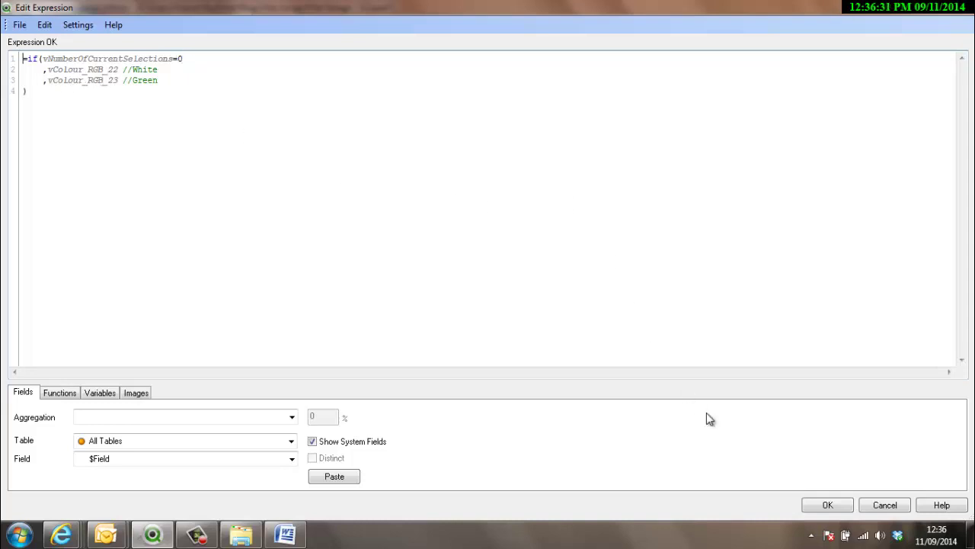
{"action": "left_click", "coordinate": [833, 509]}
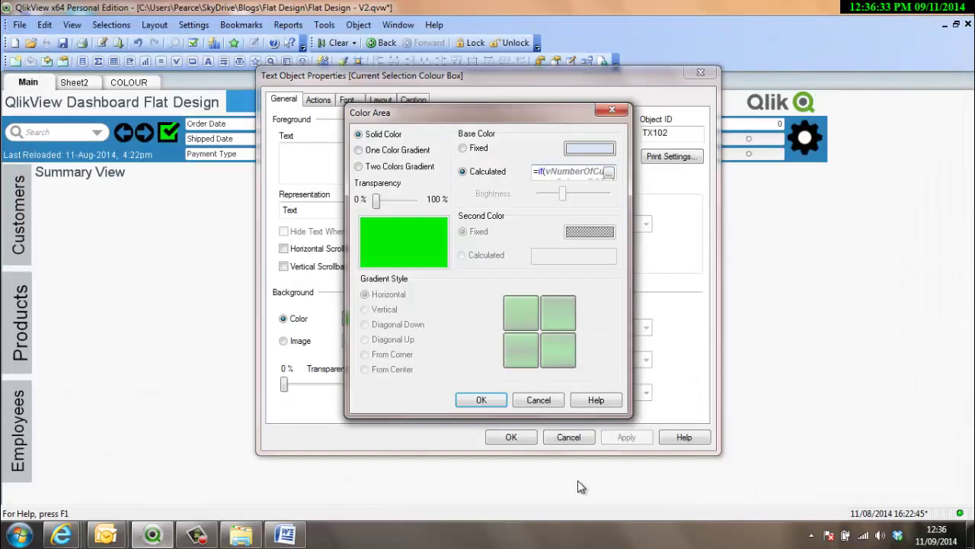
{"action": "left_click", "coordinate": [493, 402]}
Open vNumberOfCurrentSelections from the Ctrl+Alt+V Variable Overview in the full expression editor.
{"action": "left_click", "coordinate": [509, 436]}
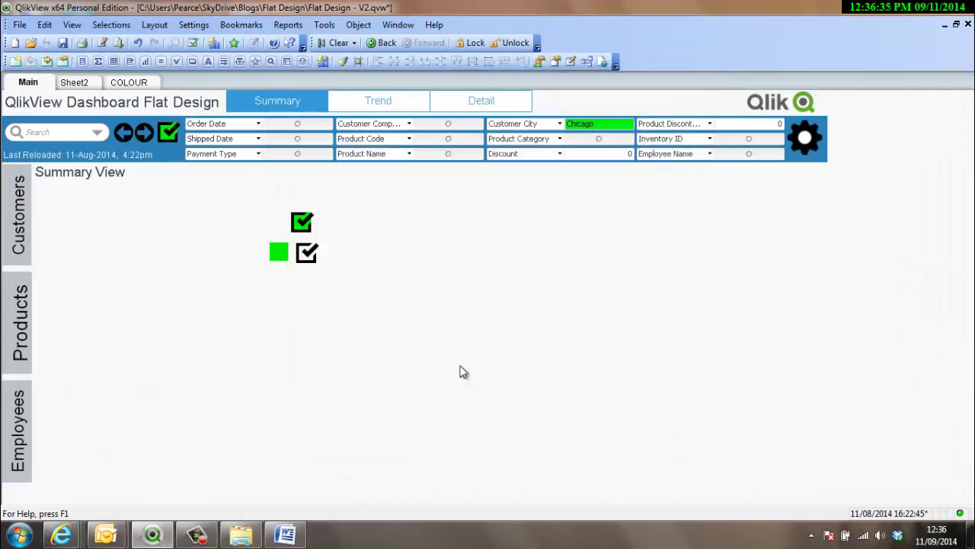
{"action": "key", "text": "ctrl+alt+v"}
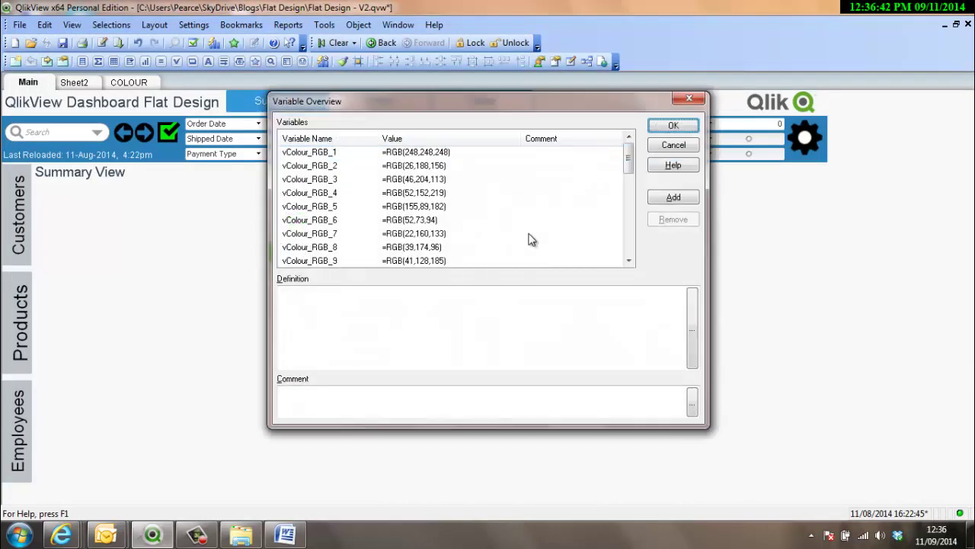
{"action": "left_click_drag", "start_coordinate": [629, 164], "coordinate": [630, 240]}
{"action": "left_click", "coordinate": [365, 206]}
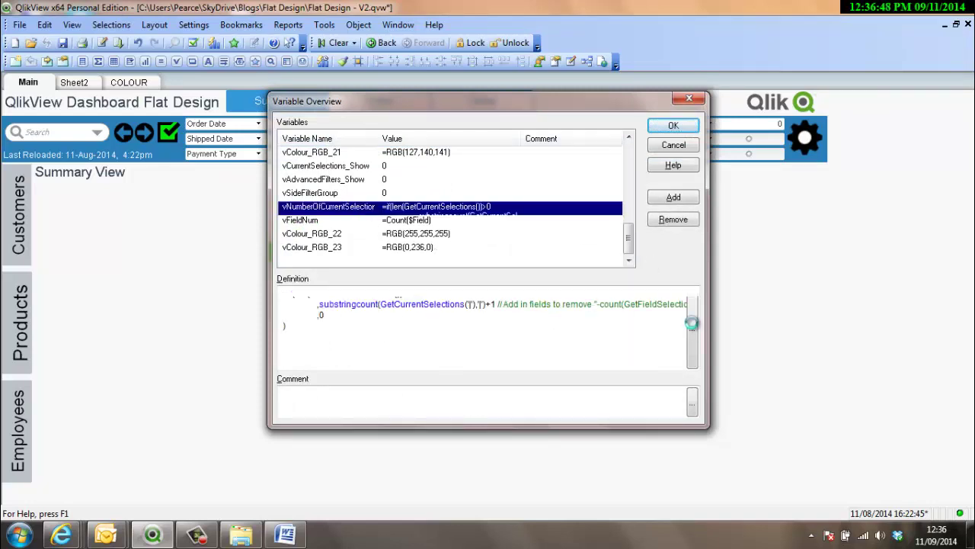
{"action": "left_click", "coordinate": [691, 328]}
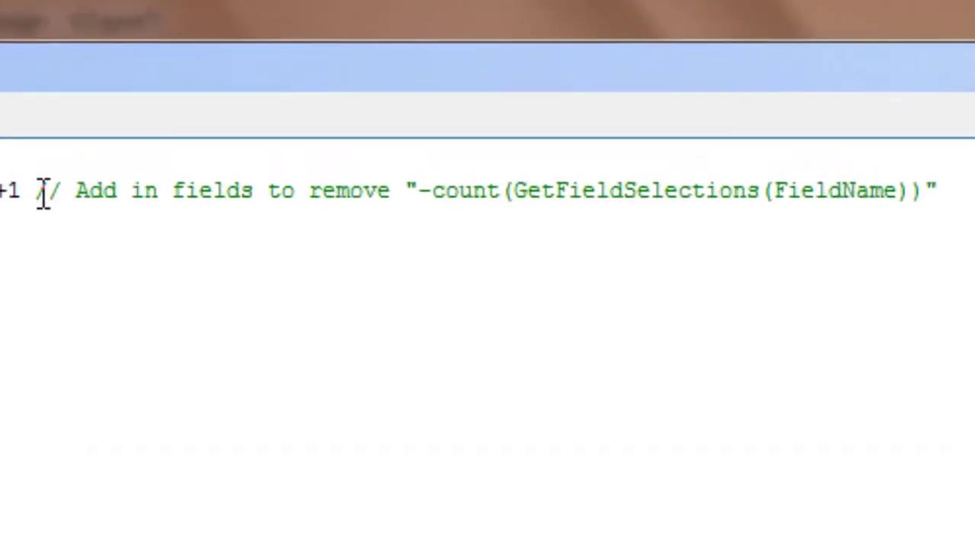
Highlight the comment about removing fields, then close the editor leaving the formula unchanged.
{"action": "left_click_drag", "start_coordinate": [35, 189], "coordinate": [949, 187]}
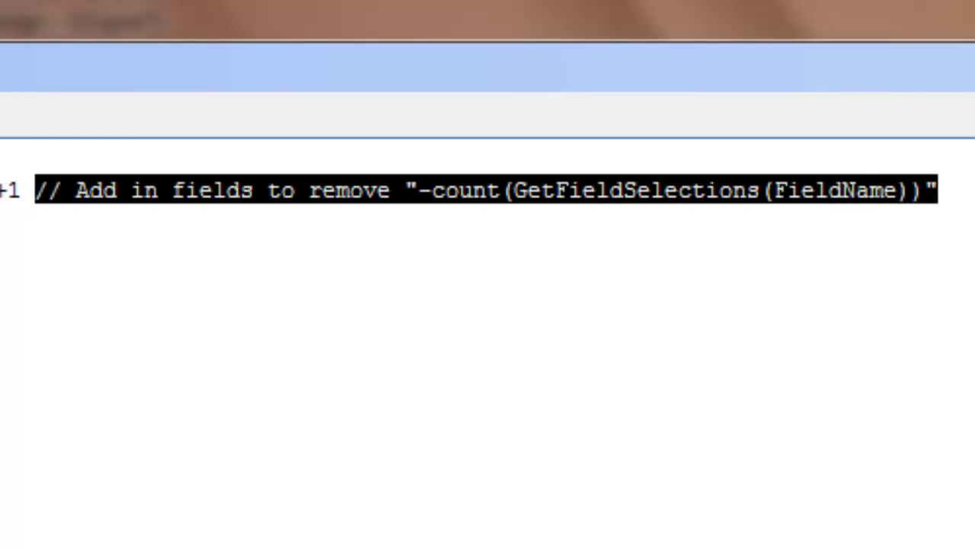
{"action": "left_click", "coordinate": [196, 294]}
{"action": "left_click_drag", "start_coordinate": [940, 179], "coordinate": [68, 187]}
{"action": "left_click", "coordinate": [141, 257]}
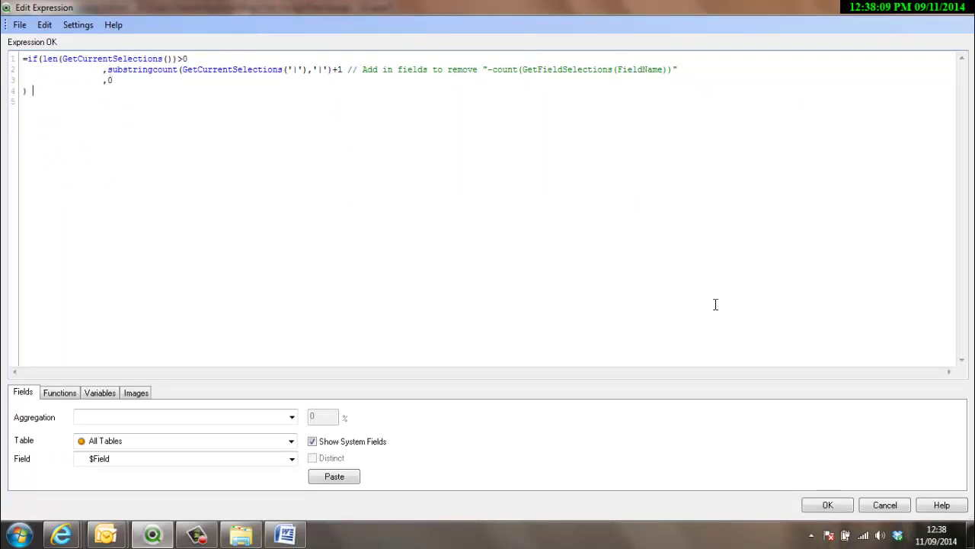
{"action": "left_click", "coordinate": [823, 506]}
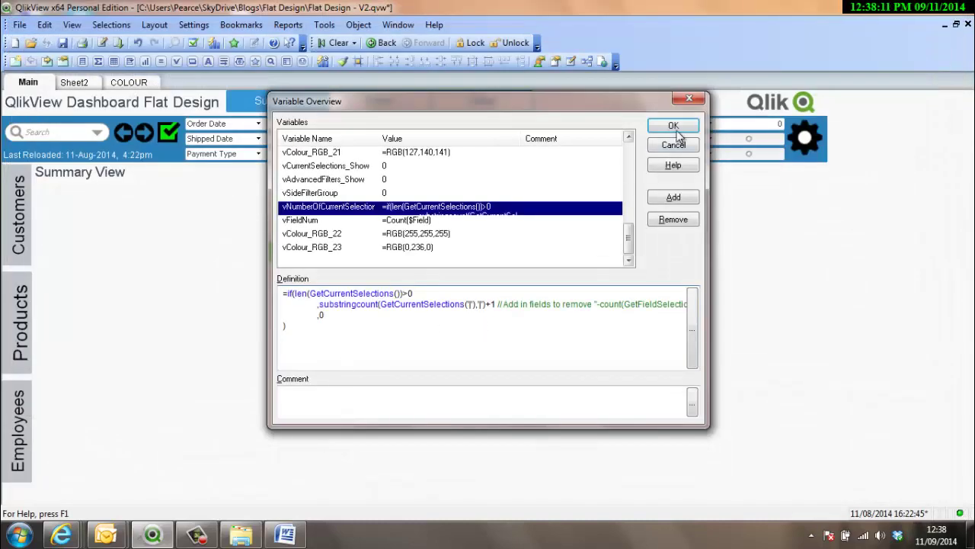
Close Variable Overview and switch to Sheet2, where the selection count evaluates to 1.
{"action": "left_click", "coordinate": [673, 128]}
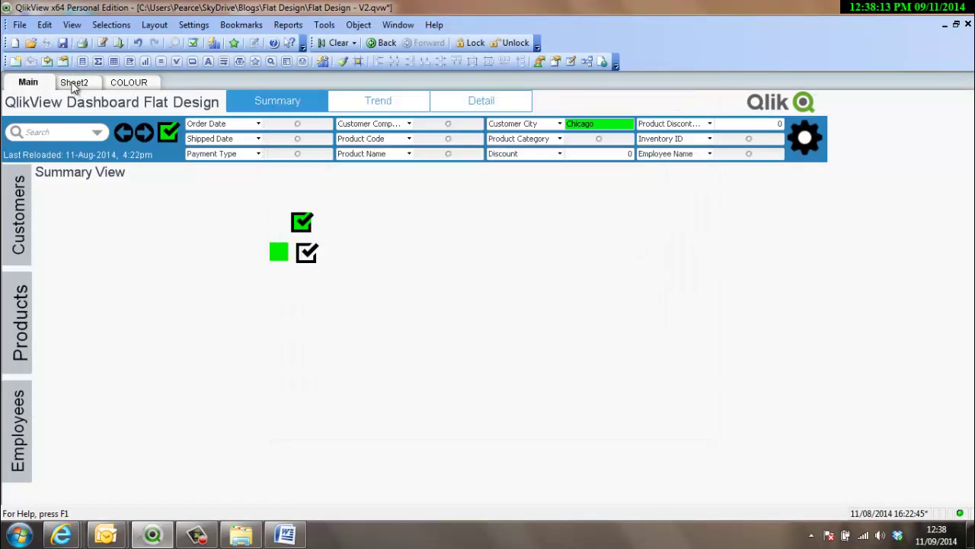
{"action": "left_click", "coordinate": [74, 84]}
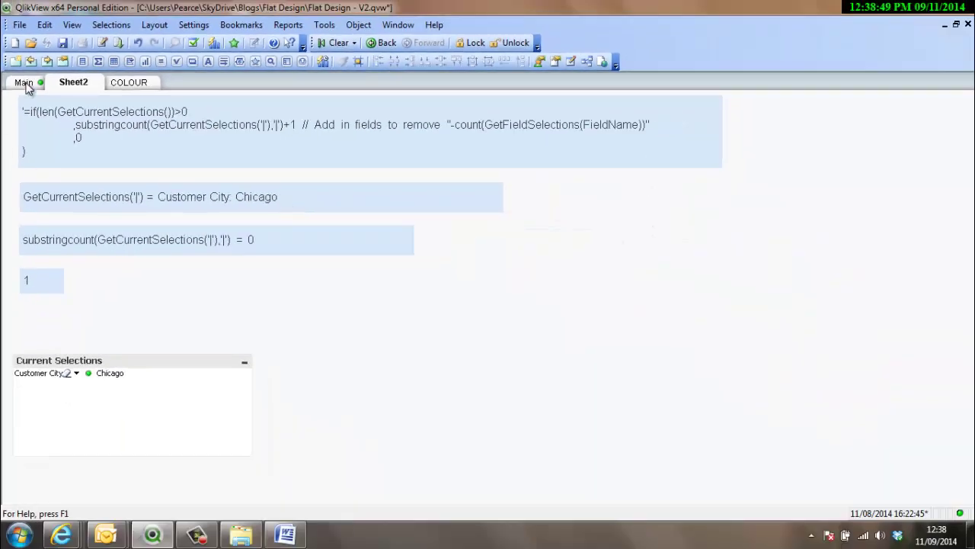
Select Company Y in the Customer Company multibox, then check Sheet2's count of 2.
{"action": "left_click", "coordinate": [25, 83]}
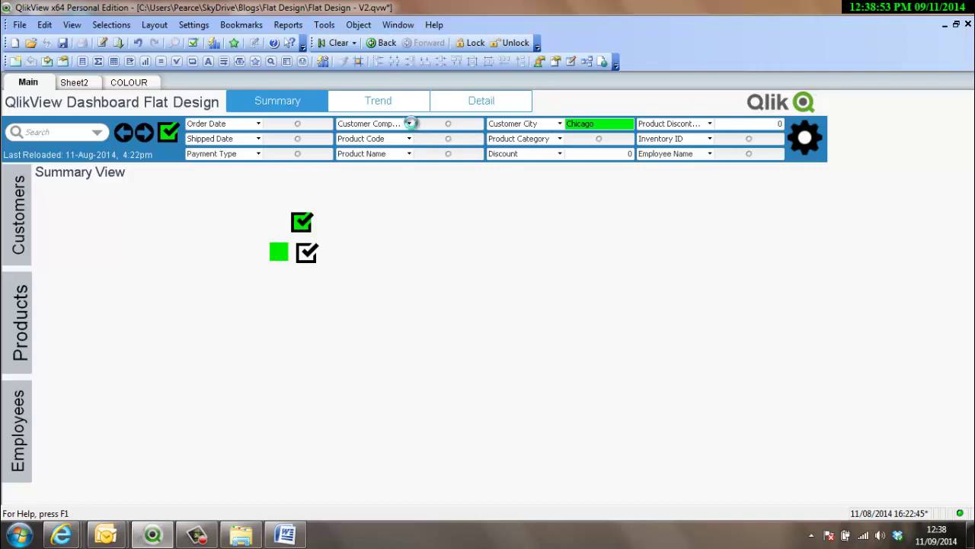
{"action": "left_click", "coordinate": [410, 124]}
{"action": "left_click", "coordinate": [446, 134]}
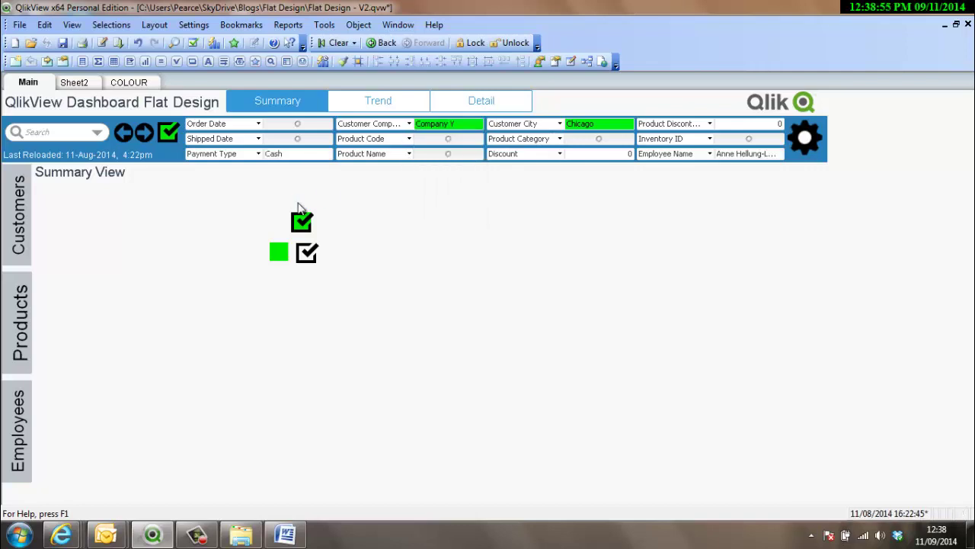
{"action": "left_click", "coordinate": [69, 84]}
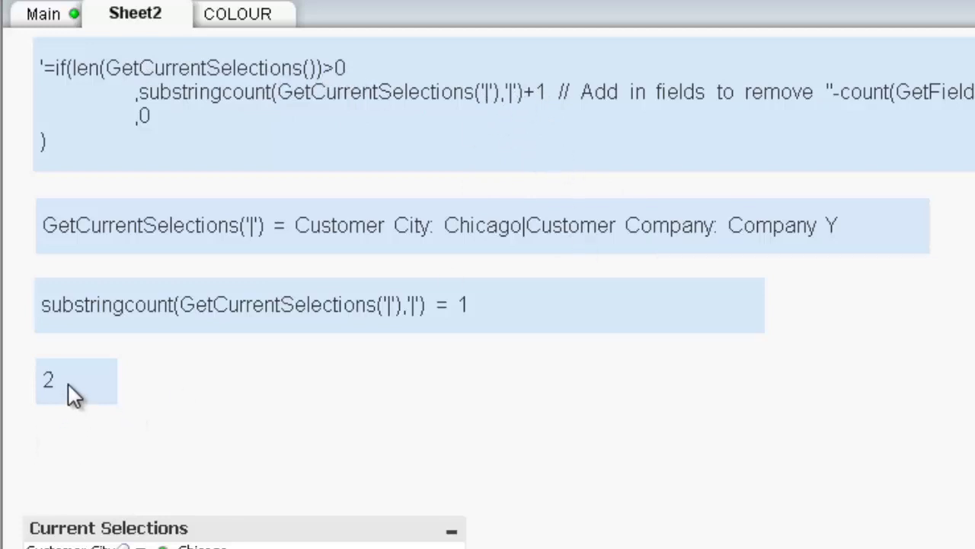
On the Main sheet, inspect the green box's calculated background colour expression and close without changes.
{"action": "left_click", "coordinate": [42, 21]}
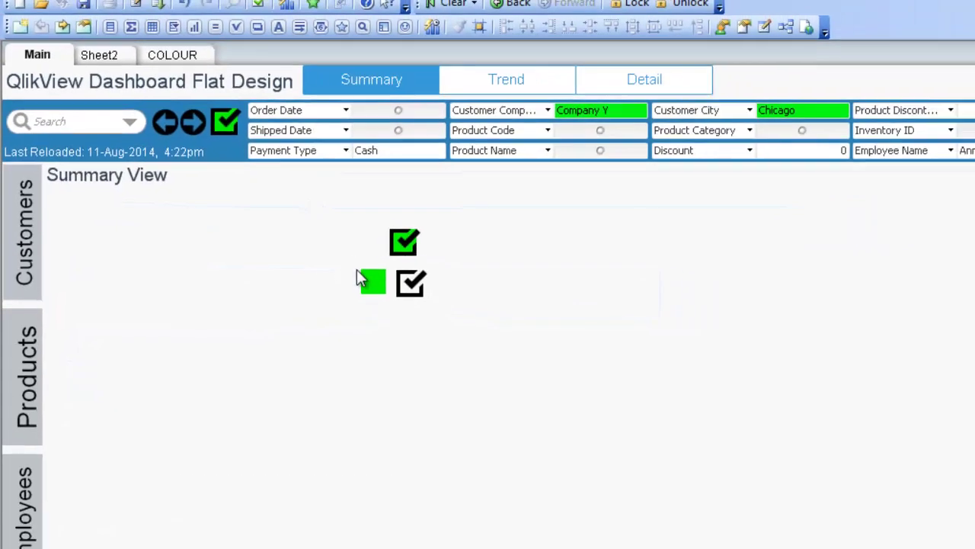
{"action": "right_click", "coordinate": [367, 283]}
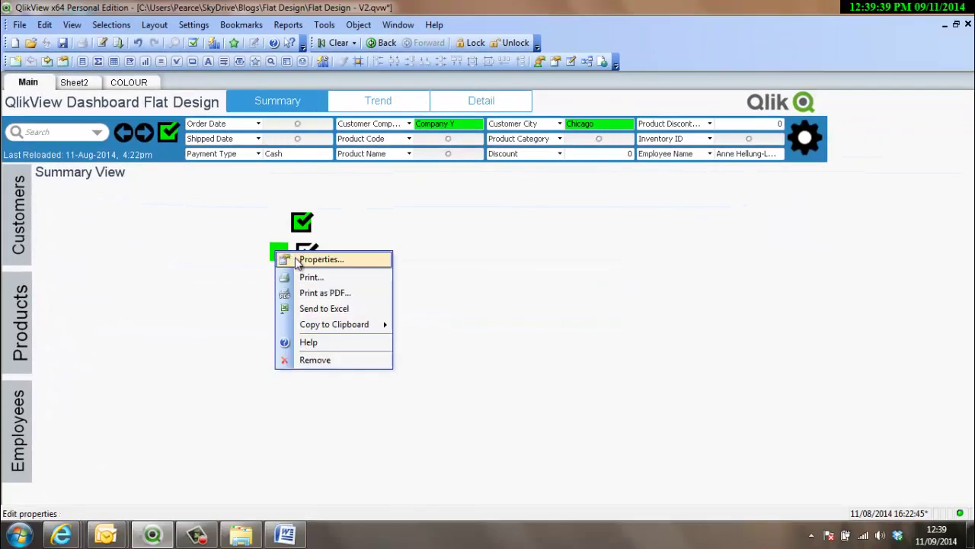
{"action": "left_click", "coordinate": [320, 259]}
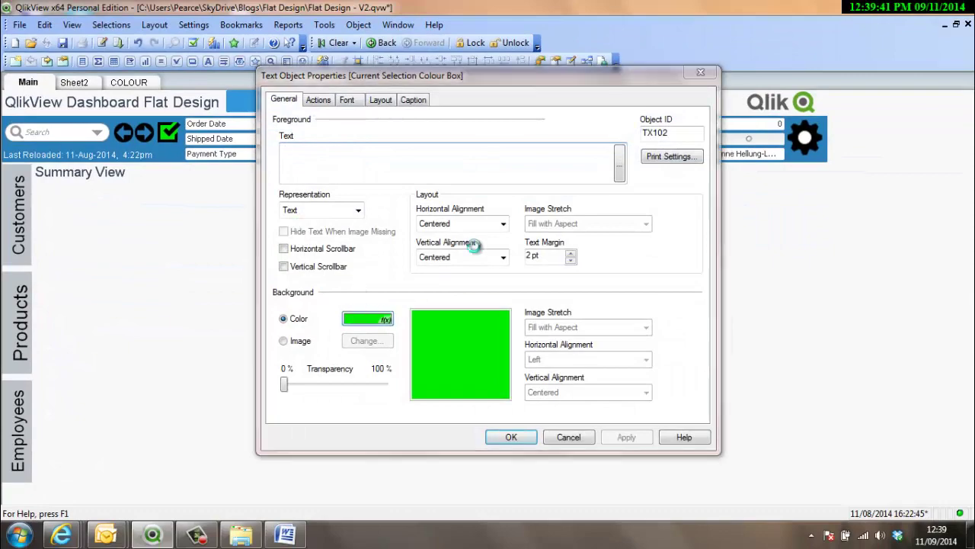
{"action": "left_click", "coordinate": [367, 318]}
{"action": "left_click", "coordinate": [620, 169]}
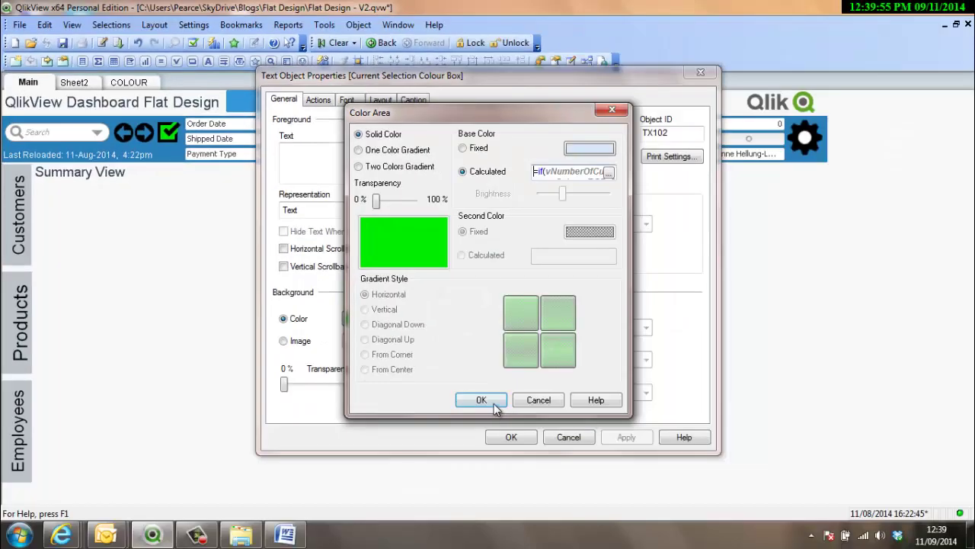
{"action": "left_click", "coordinate": [494, 403]}
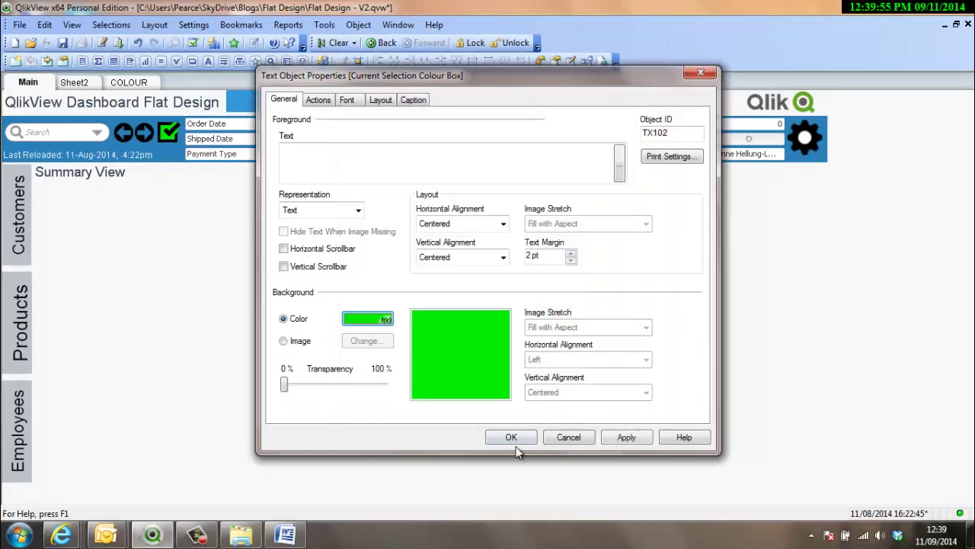
{"action": "left_click", "coordinate": [515, 440]}
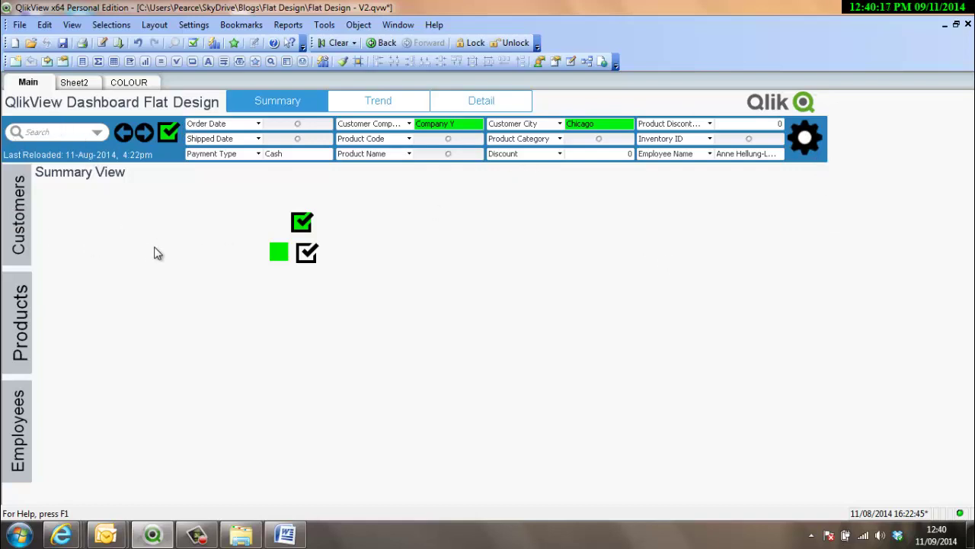
{"action": "left_click", "coordinate": [168, 132]}
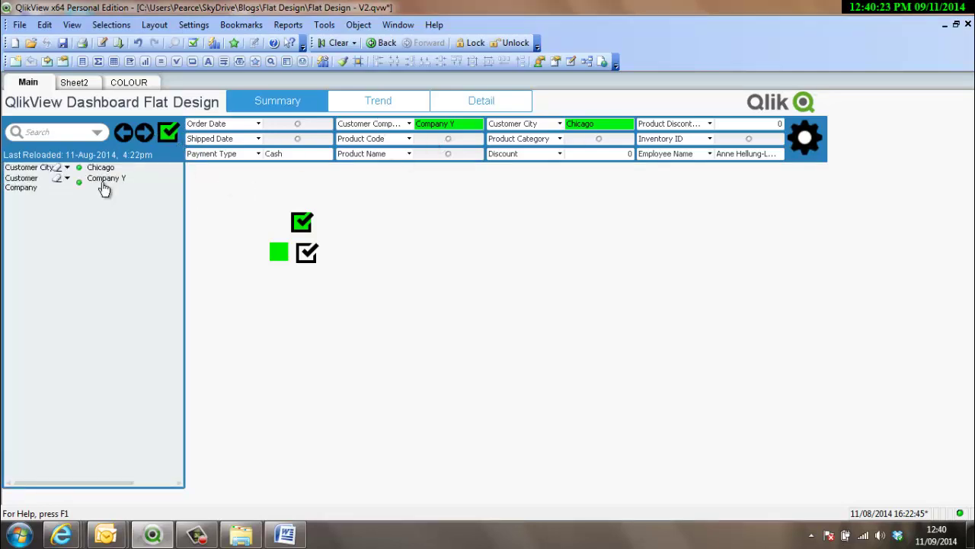
{"action": "left_click", "coordinate": [169, 133]}
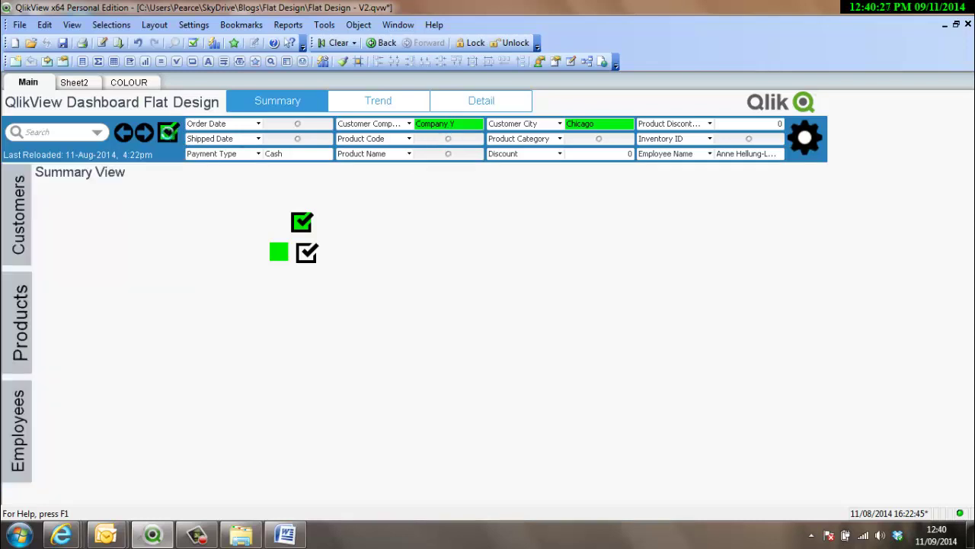
{"action": "left_click", "coordinate": [169, 132]}
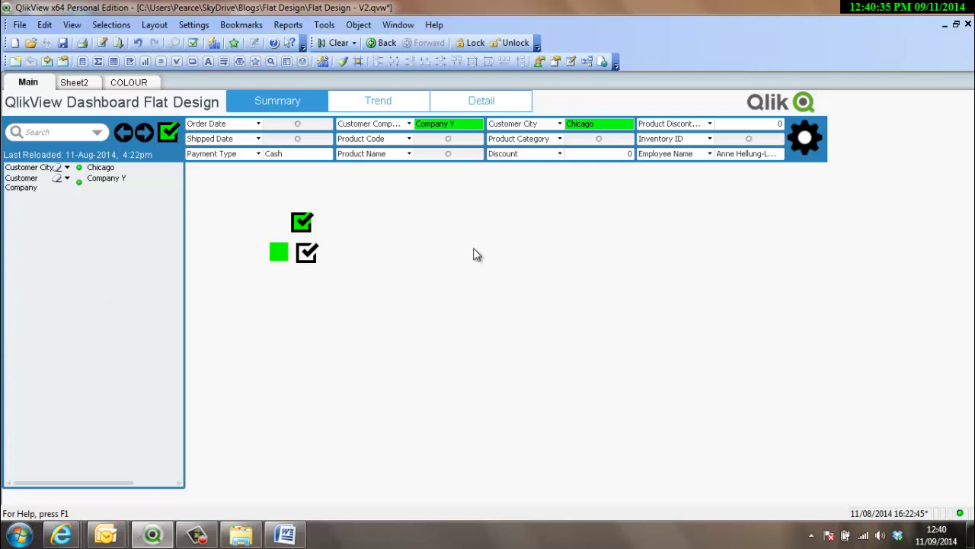
{"action": "left_click", "coordinate": [169, 135]}
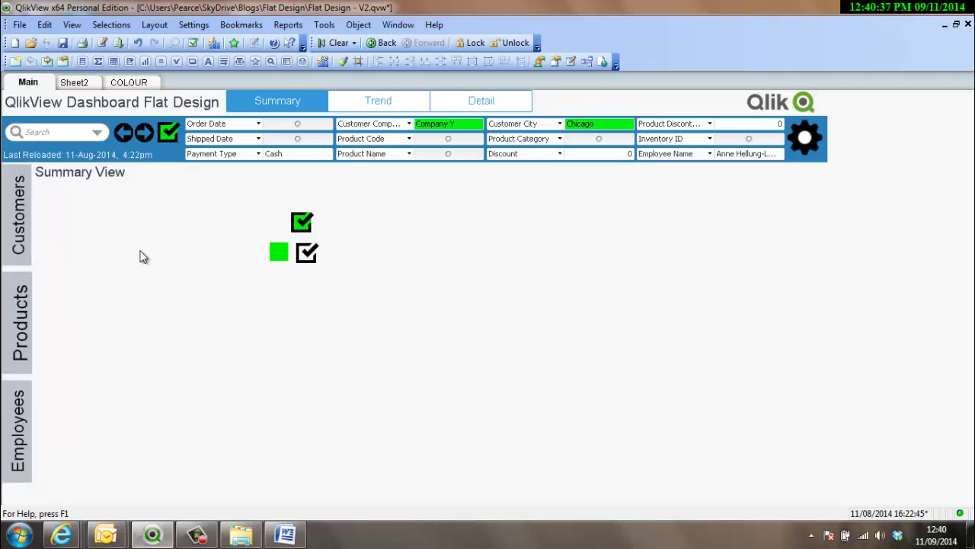